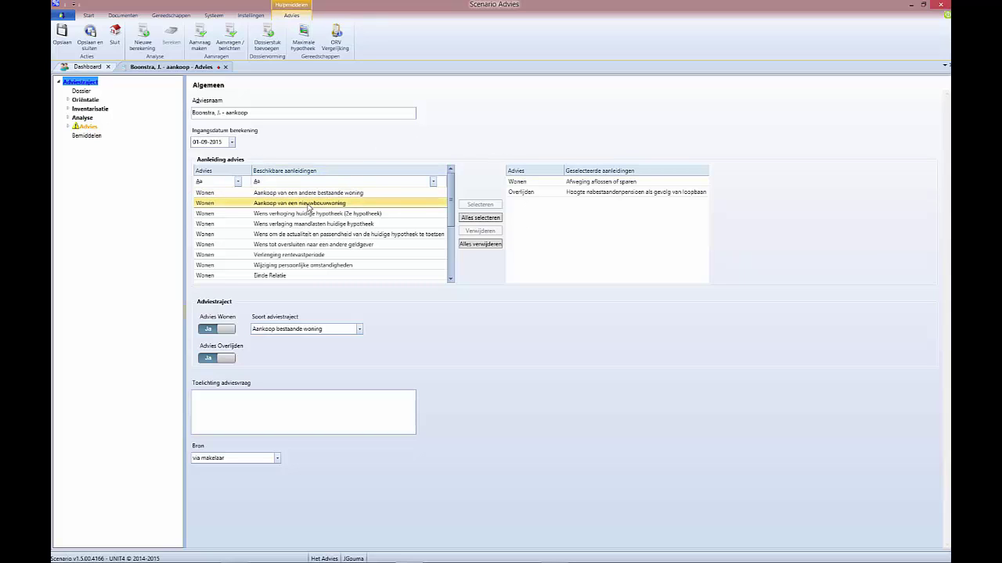
Step: Look through the available advice reasons for Wonen and Overlijden, and expand the Inventarisatie section to see its parts
scroll(311, 214, "down", 3)
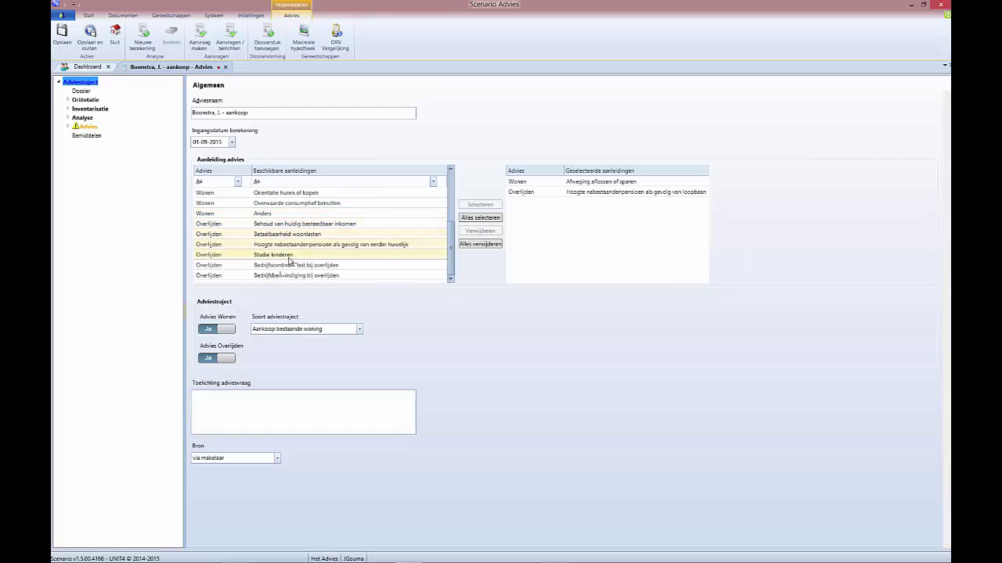
scroll(313, 276, "up", 3)
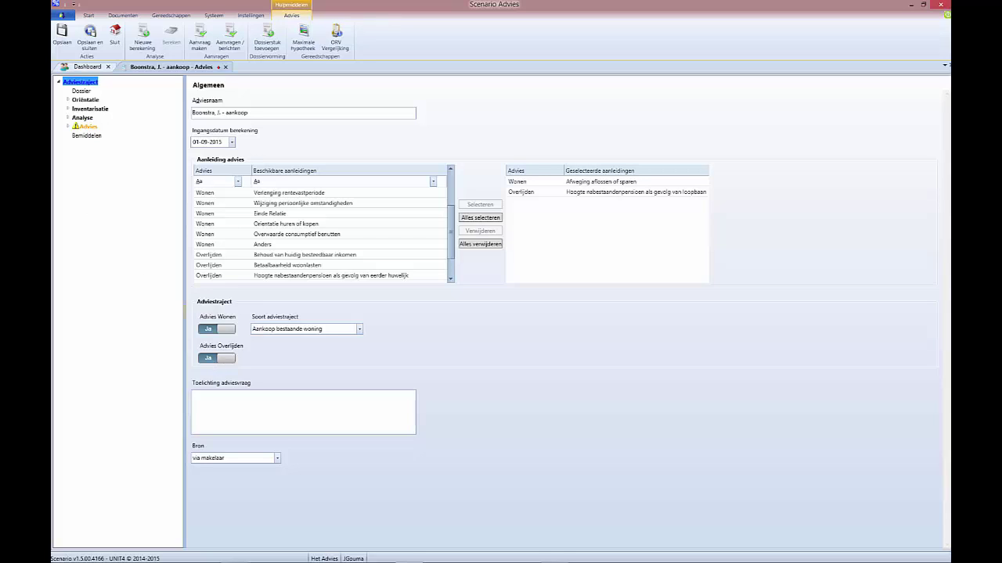
left_click(69, 109)
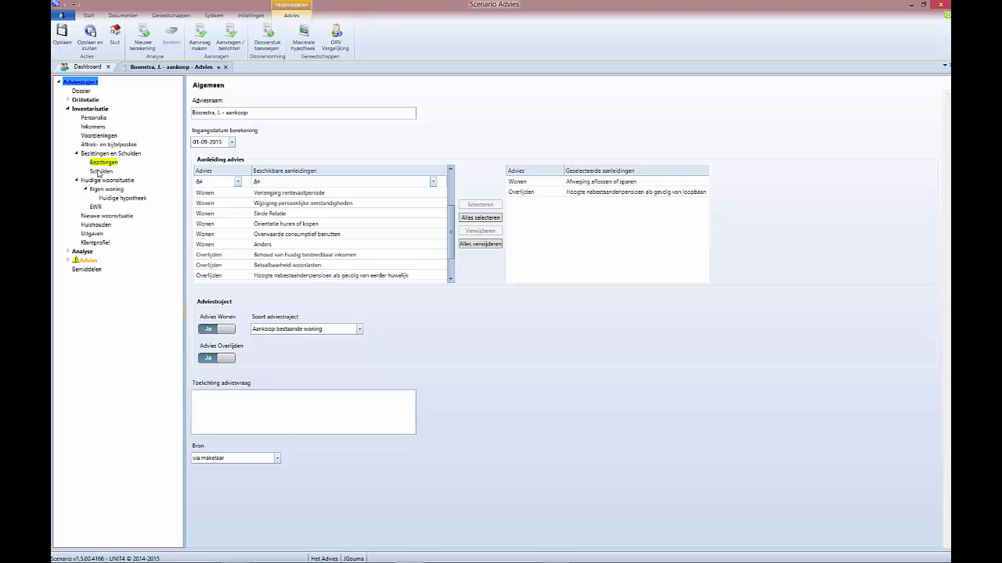
Step: View the Analyse comparison of the calculations and check the options for hiding calculations, keeping all of them shown
left_click(78, 253)
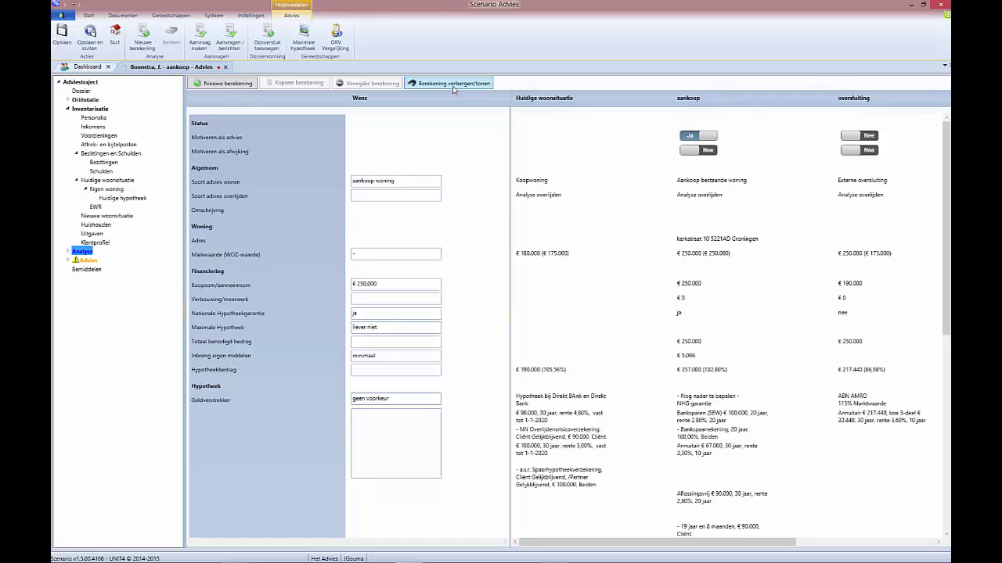
left_click(453, 86)
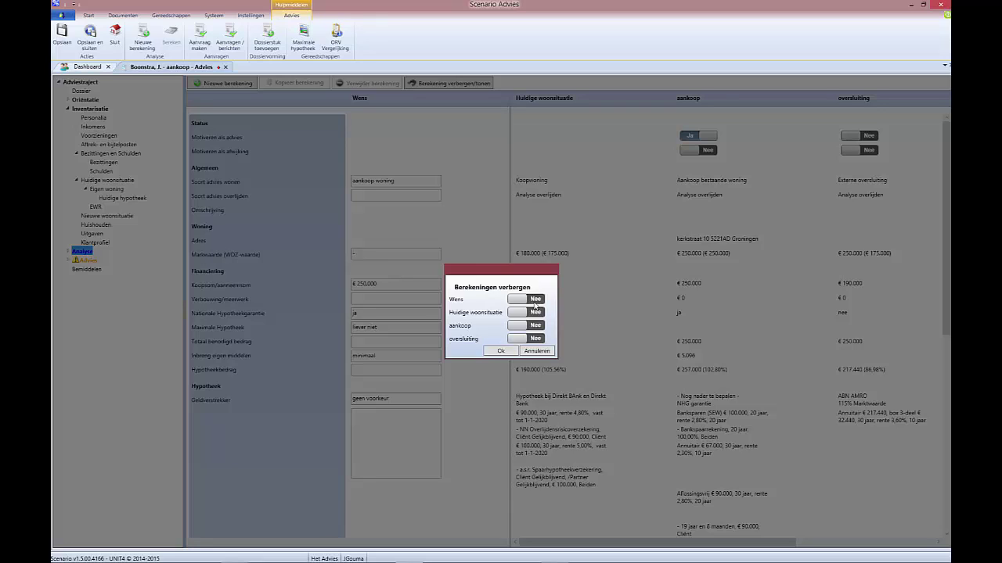
left_click(515, 353)
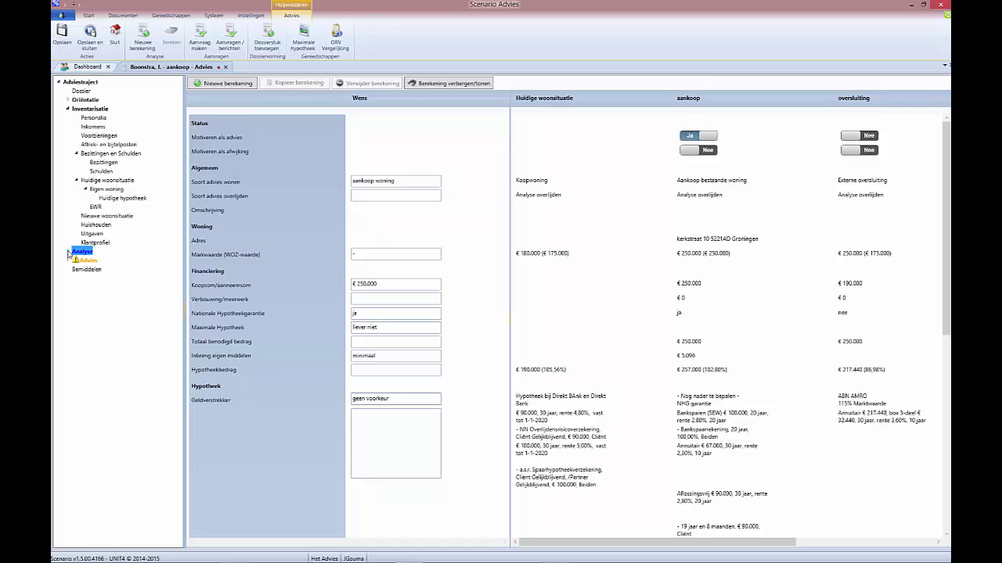
Step: Expand the Analyse section and view its Scenario-parameters
left_click(69, 253)
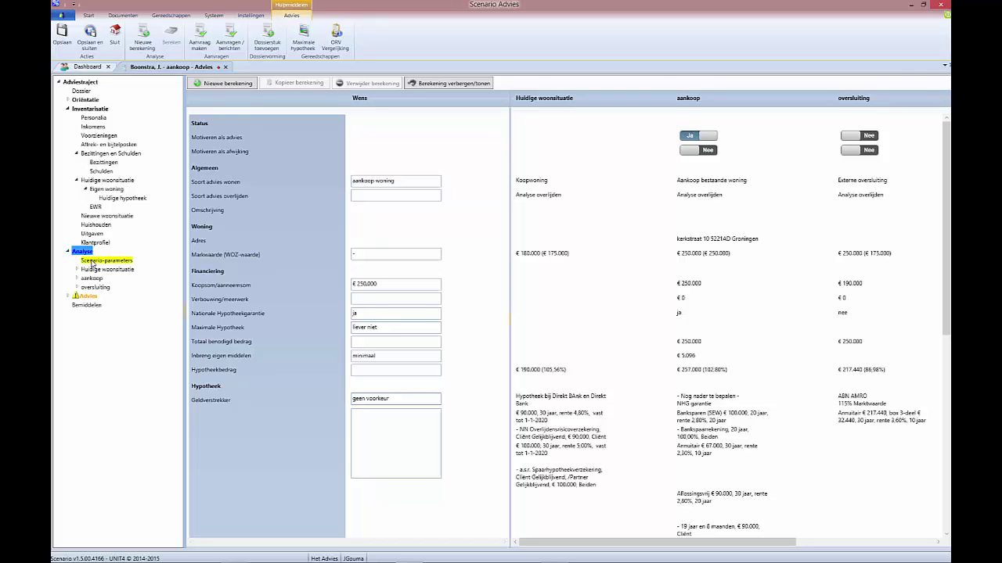
left_click(94, 262)
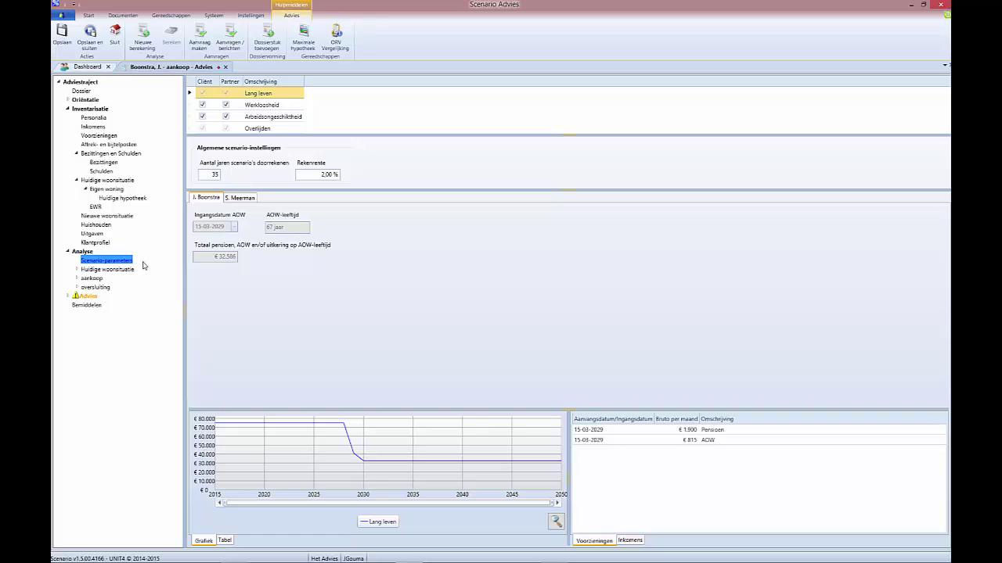
Step: Review the Financieringsopzet of the aankoop calculation and the loan parts in its Hypotheek section
left_click(76, 279)
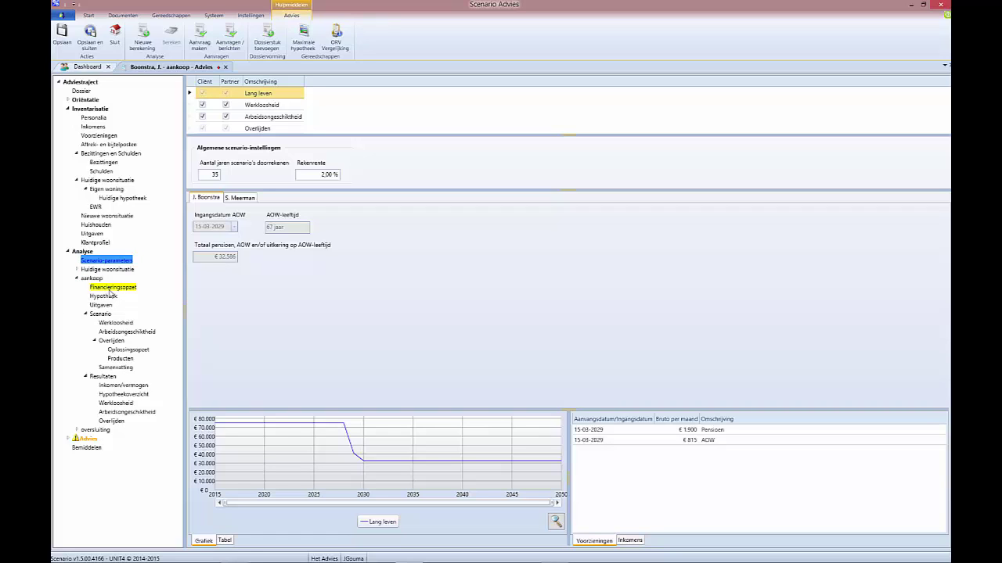
left_click(110, 290)
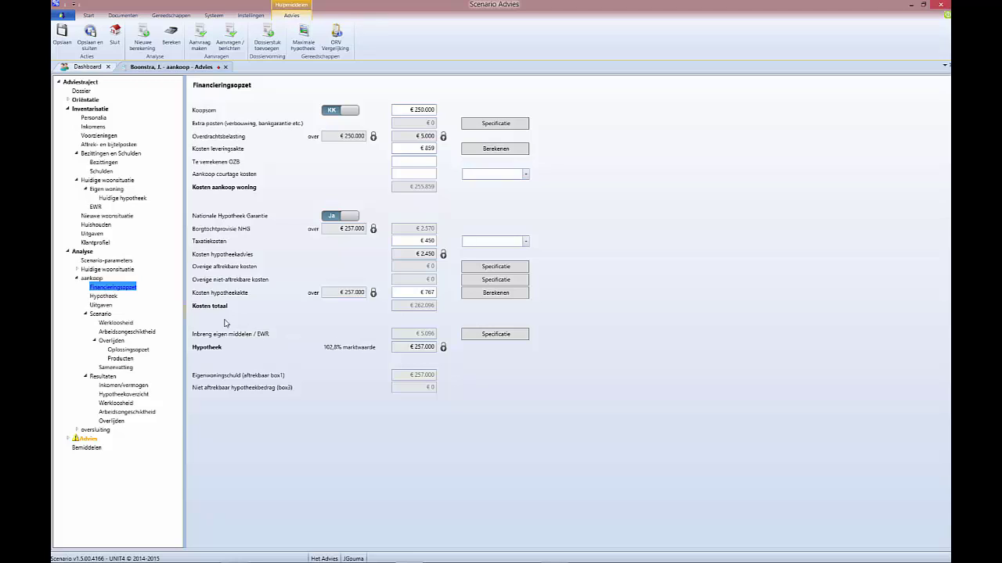
left_click(104, 297)
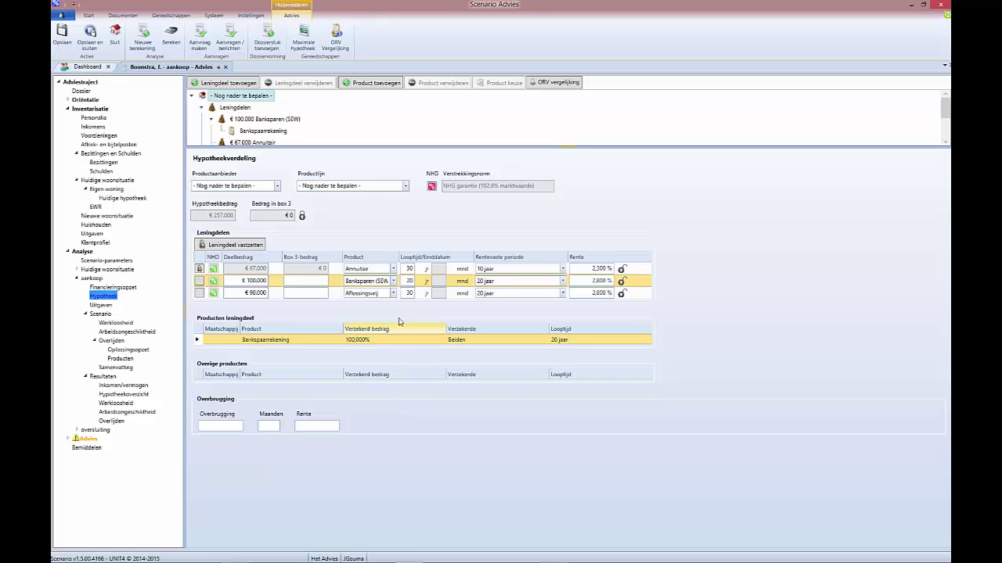
left_click(236, 294)
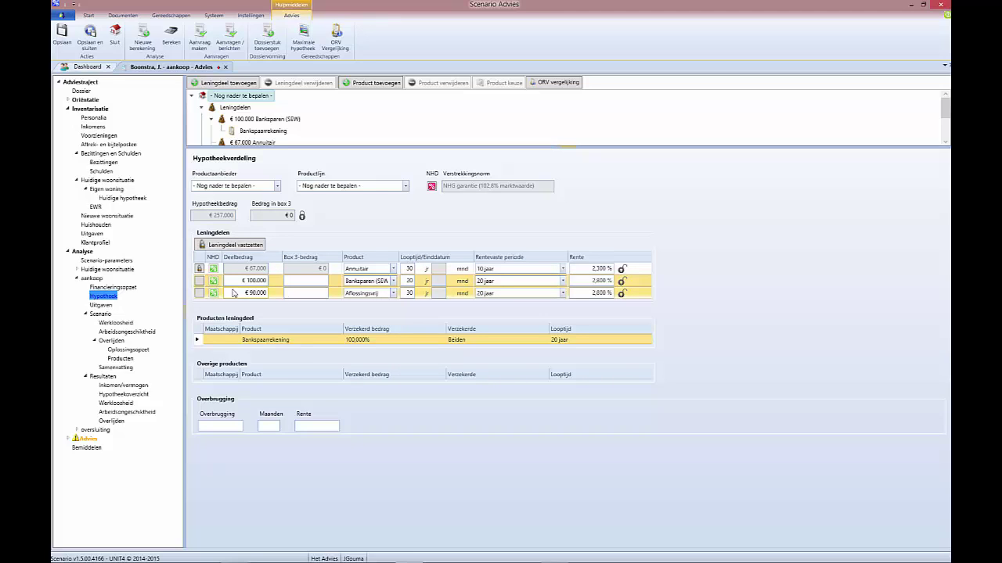
Step: Examine the income charts and provisions of the Werkloosheid and Overlijden scenarios for the aankoop calculation
left_click(113, 325)
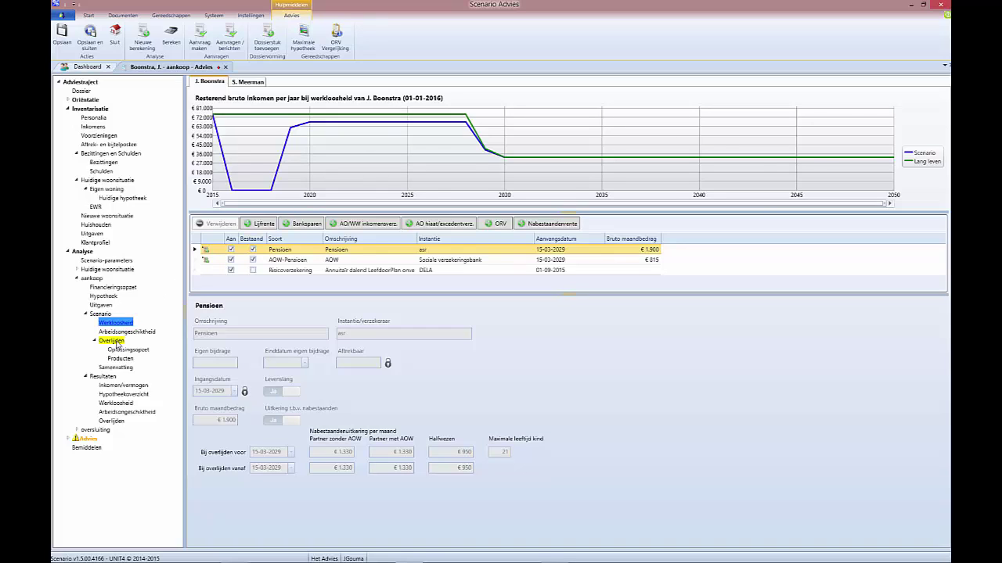
left_click(116, 344)
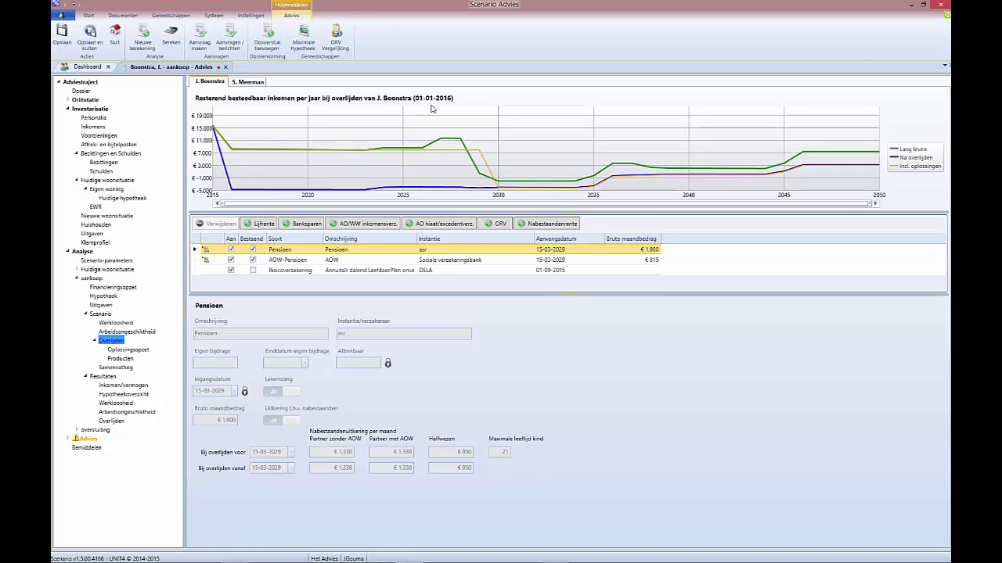
left_click(356, 260, "ctrl")
Step: Review the Oplossingsopzet for death for both client and partner, including the available types of supplement
left_click(127, 350)
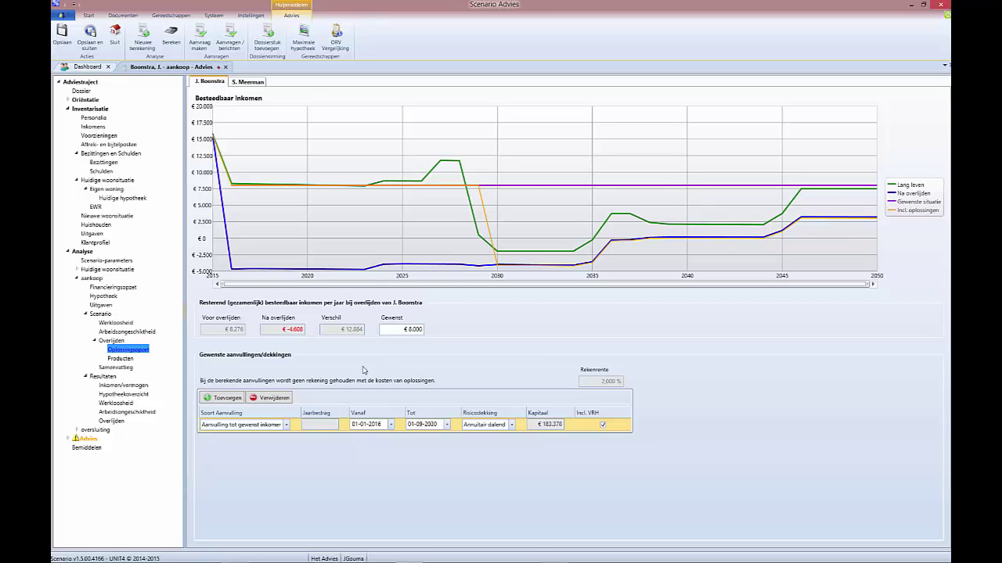
left_click(286, 428)
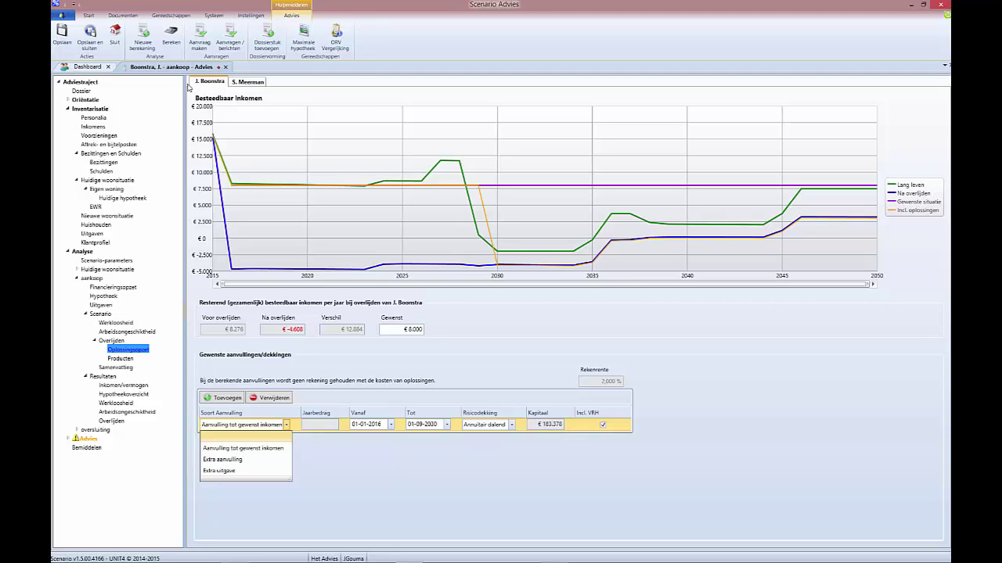
left_click(243, 83)
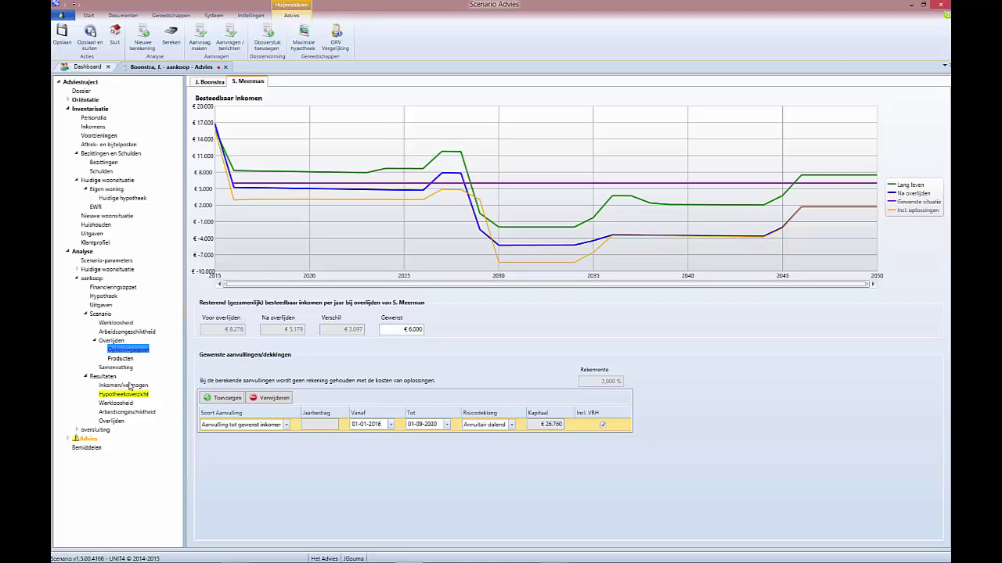
Step: From the death scenario's Producten, open an ORV comparison based on the client's supplement, check its provider filter, and close it
left_click(119, 358)
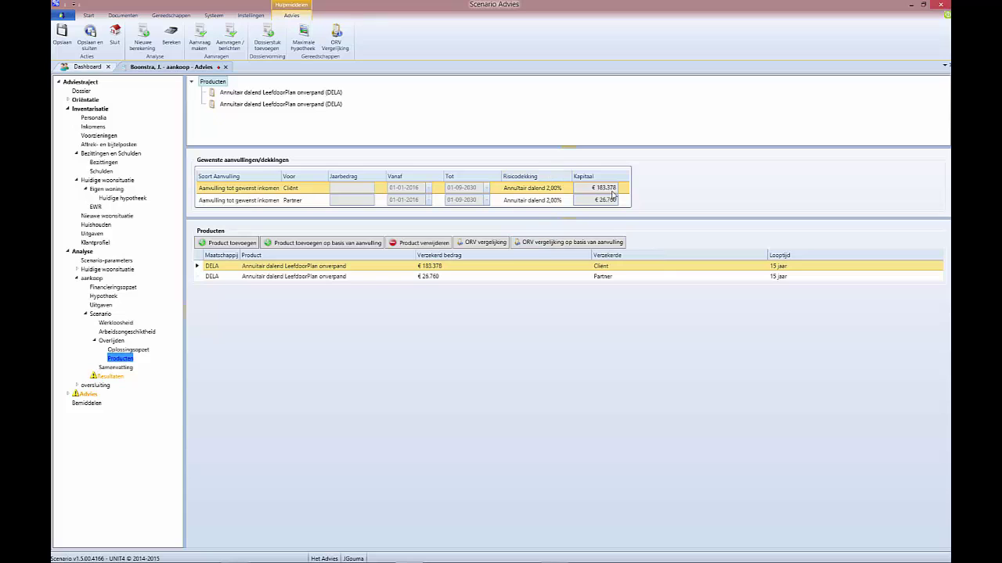
left_click(567, 243)
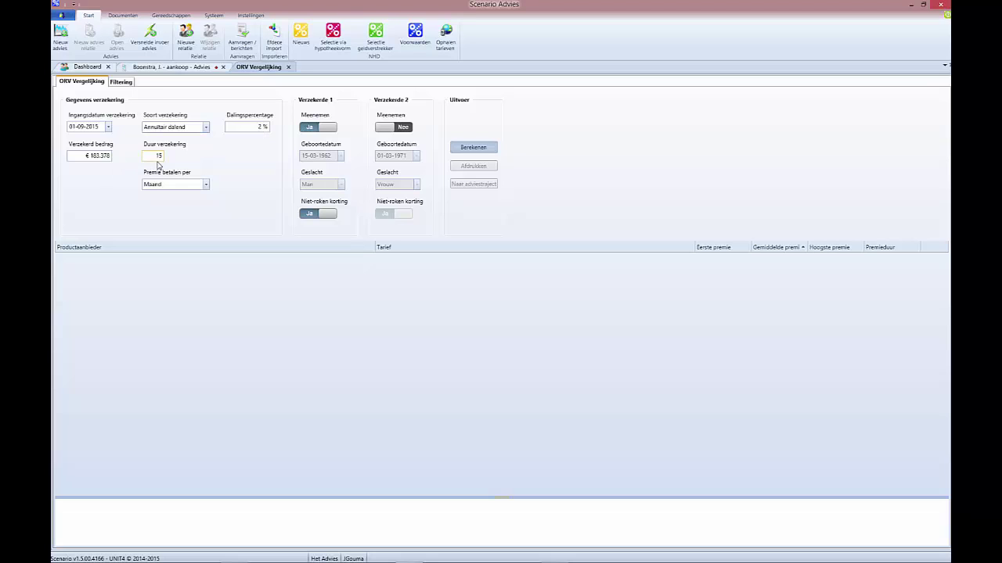
left_click(119, 82)
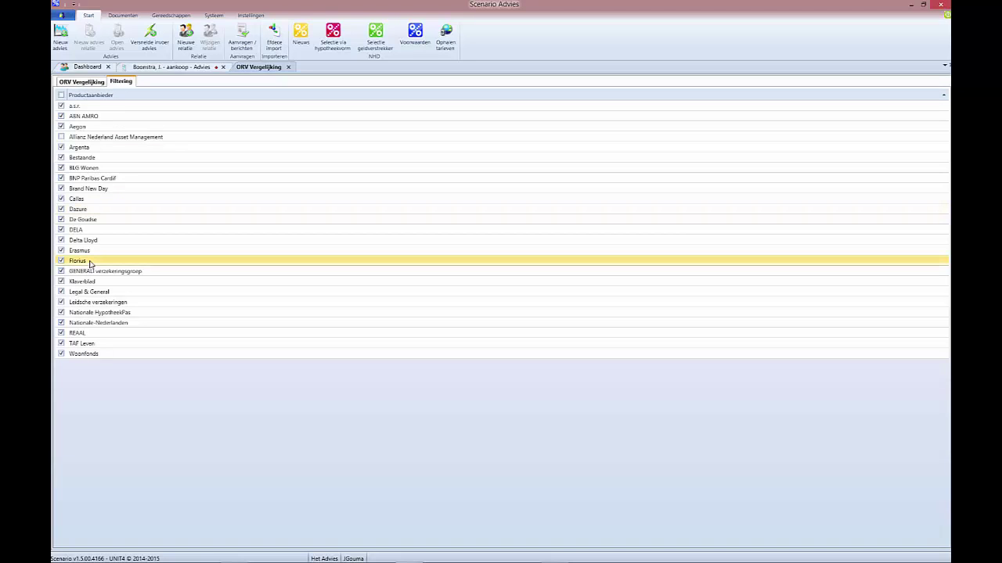
left_click(62, 83)
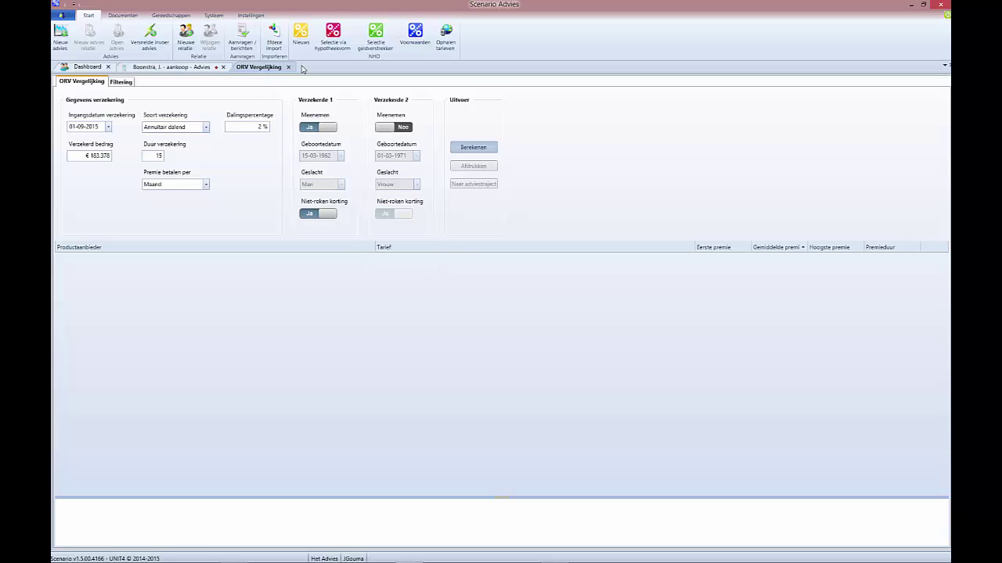
left_click(208, 69)
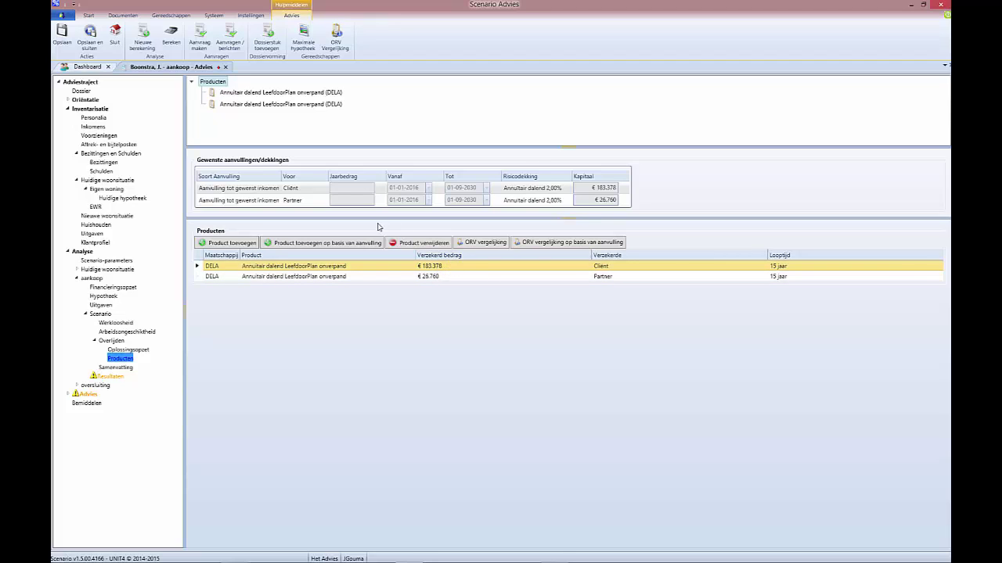
Step: View the Resultaten overview of the aankoop calculation and examine the disposable income per year in its Overlijden results
left_click(100, 377)
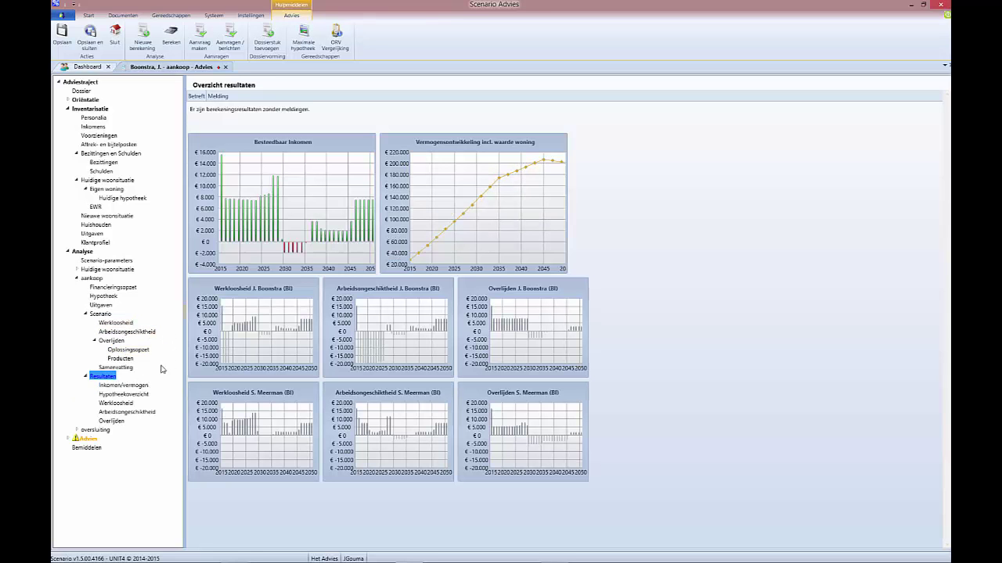
left_click(108, 421)
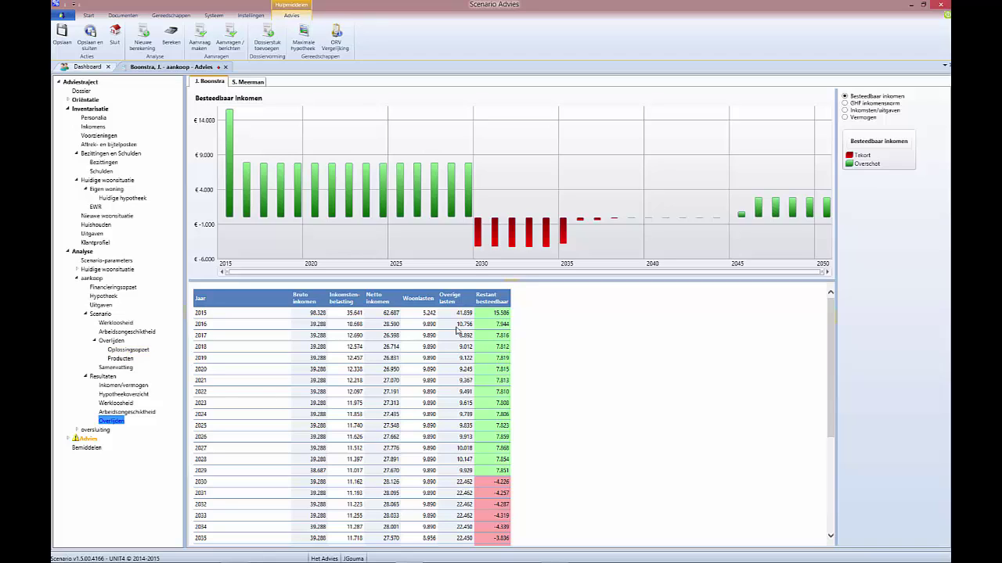
mouse_move(480, 228)
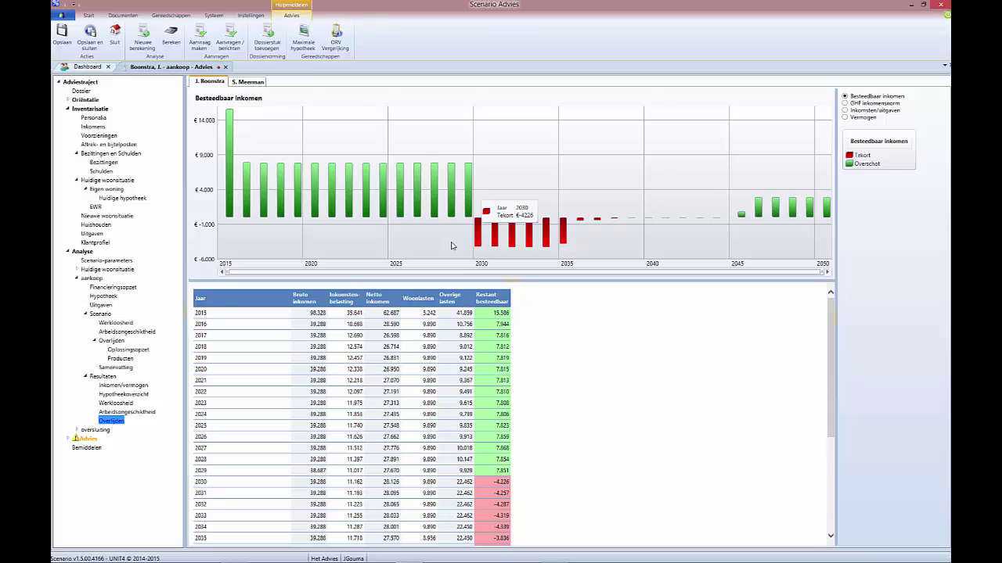
left_click(116, 422)
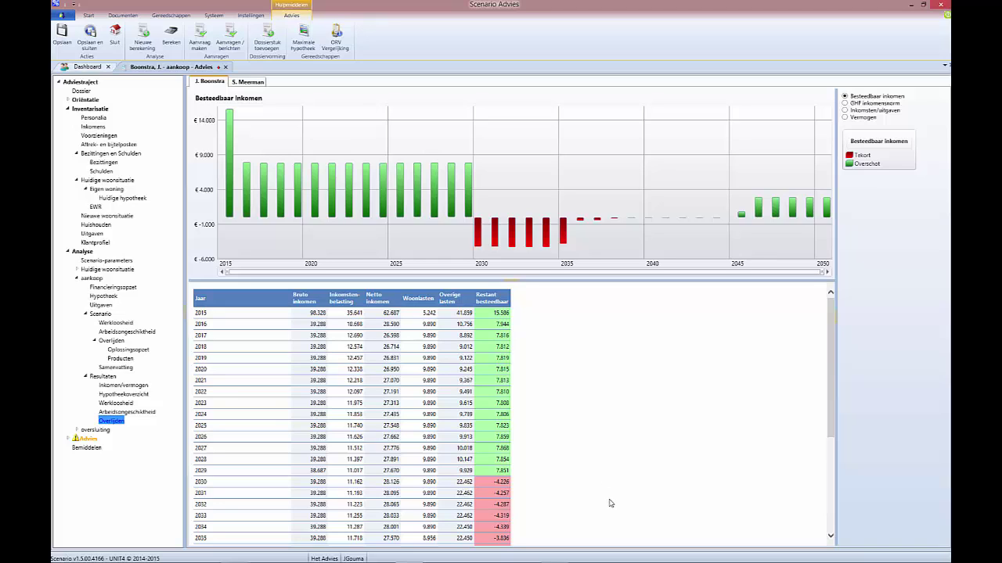
mouse_move(656, 560)
Step: Set the aankoop mortgage to provider ABN AMRO, product line ABN AMRO Budget + PP + WNA, and employer Albert Schweitzer ziekenhuis
left_click(102, 299)
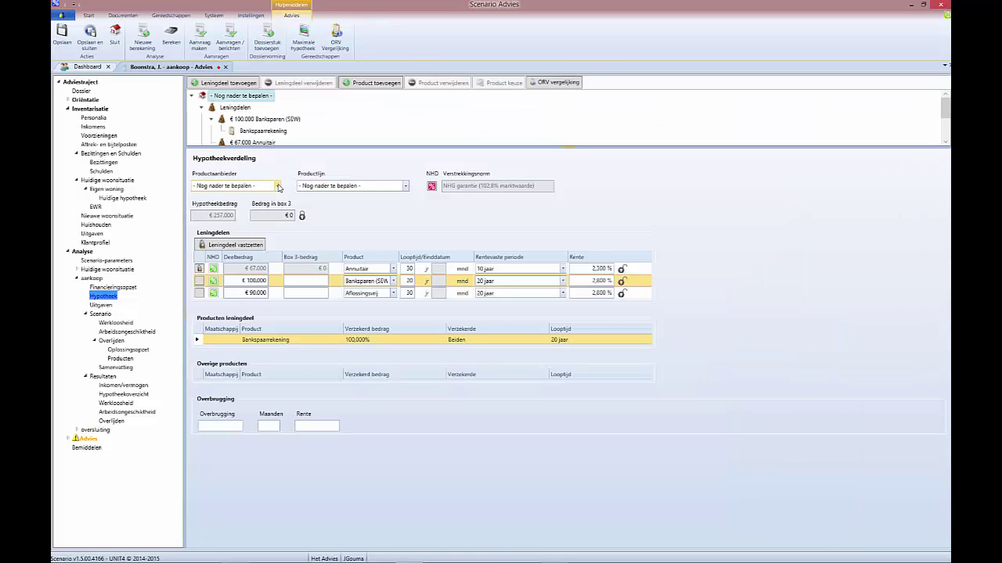
left_click(277, 186)
left_click(239, 222)
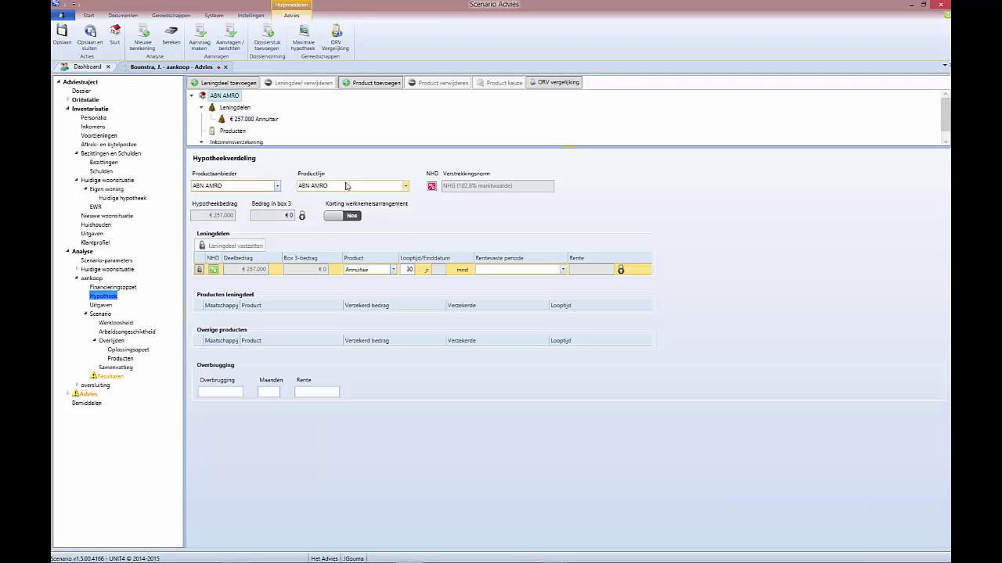
left_click(346, 186)
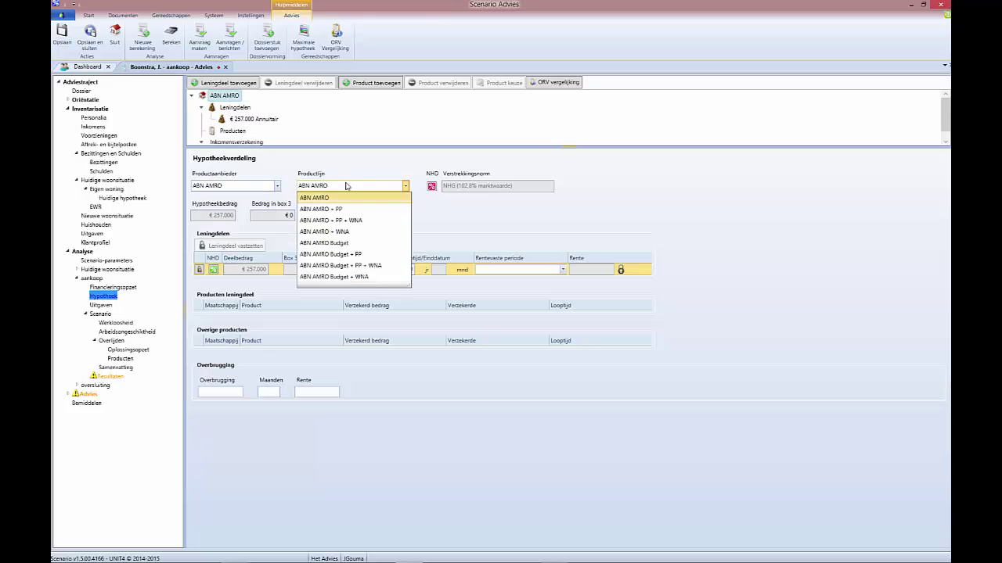
left_click(366, 266)
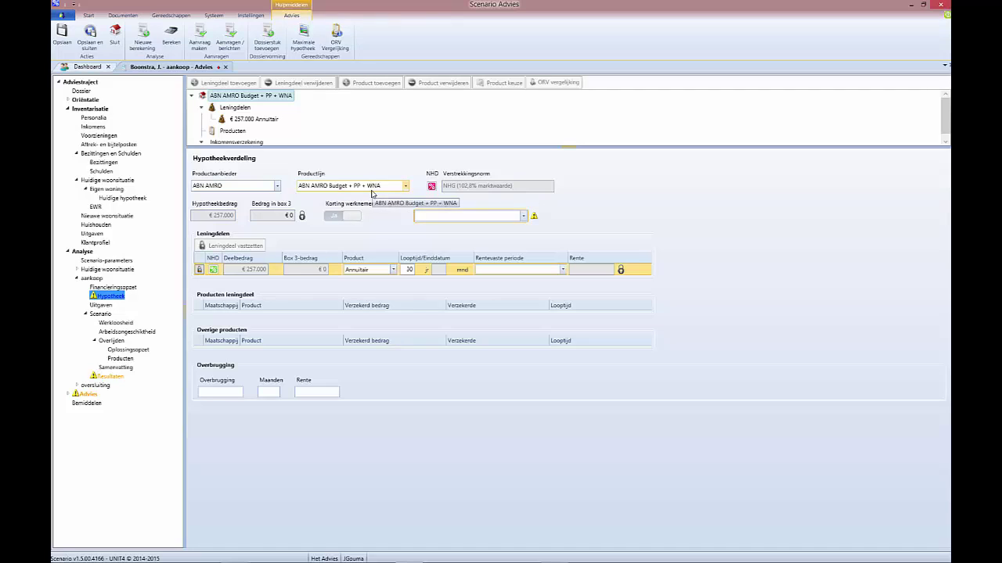
left_click(479, 219)
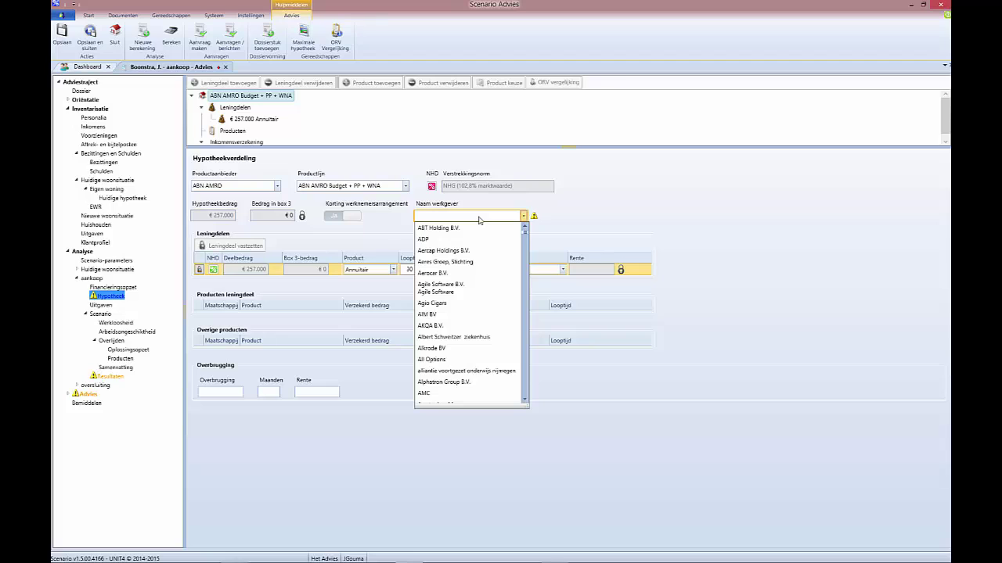
left_click(481, 338)
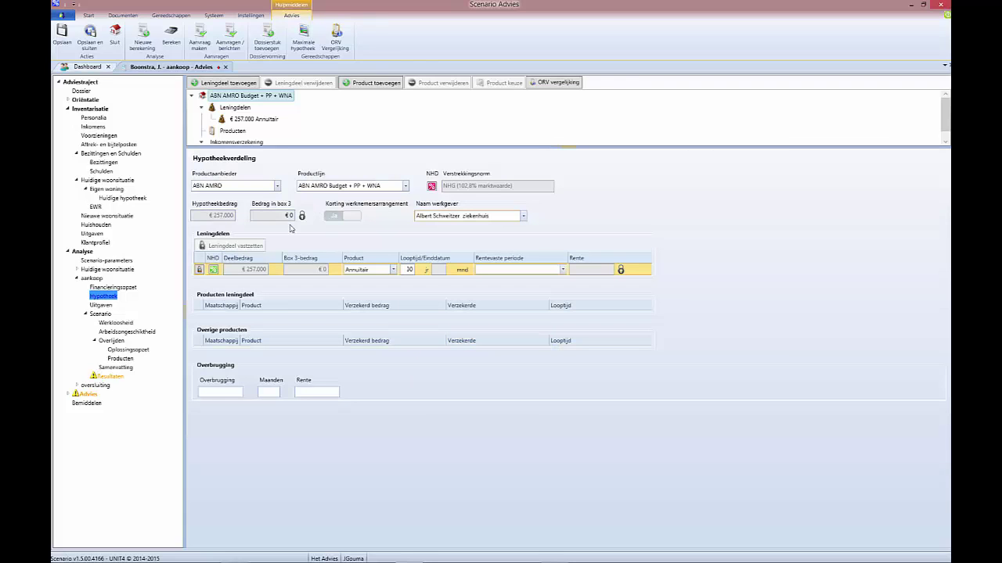
Step: Set the annuity loan part's fixed-rate period to 6 jaar and recalculate the Resultaten overview
left_click(484, 270)
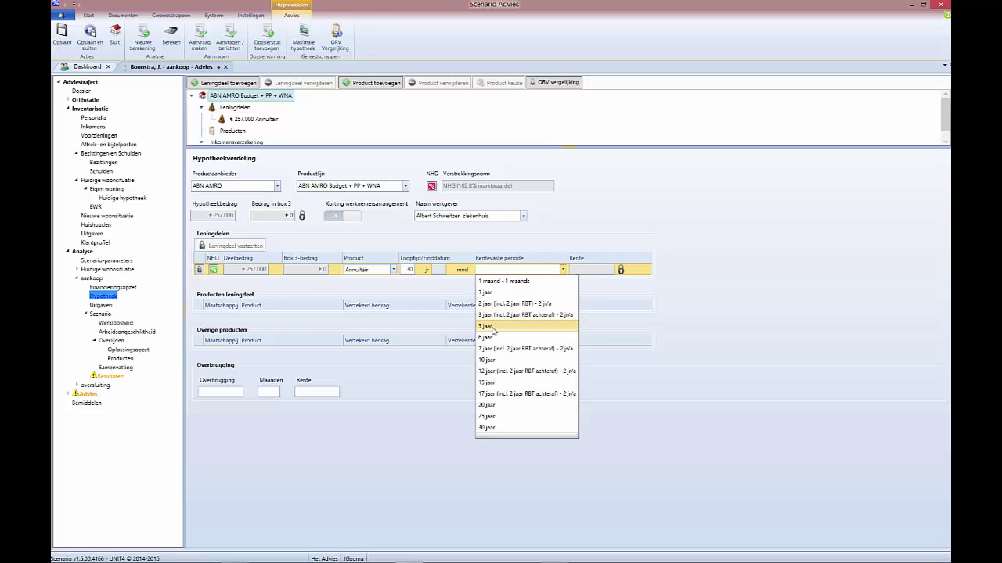
left_click(493, 336)
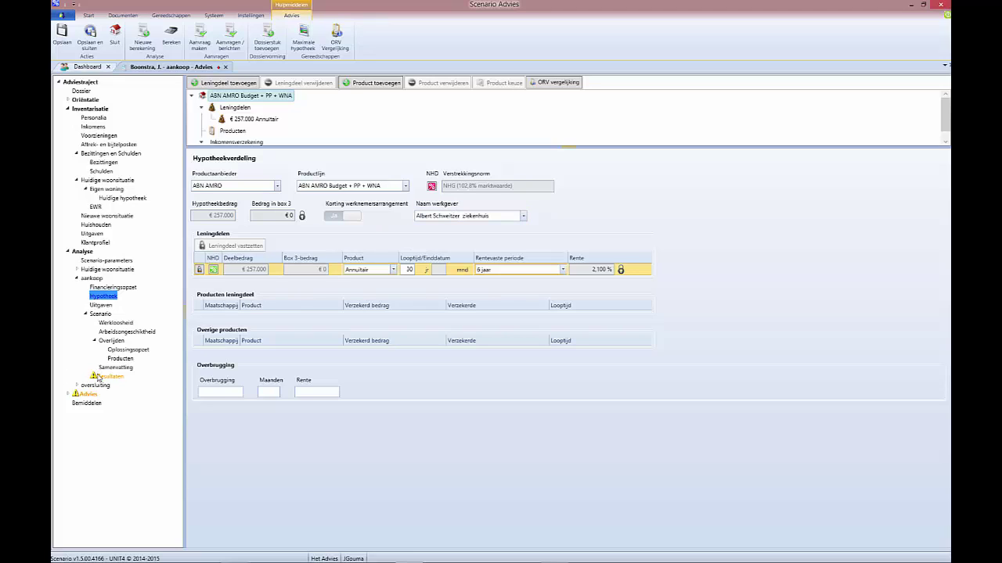
left_click(122, 374)
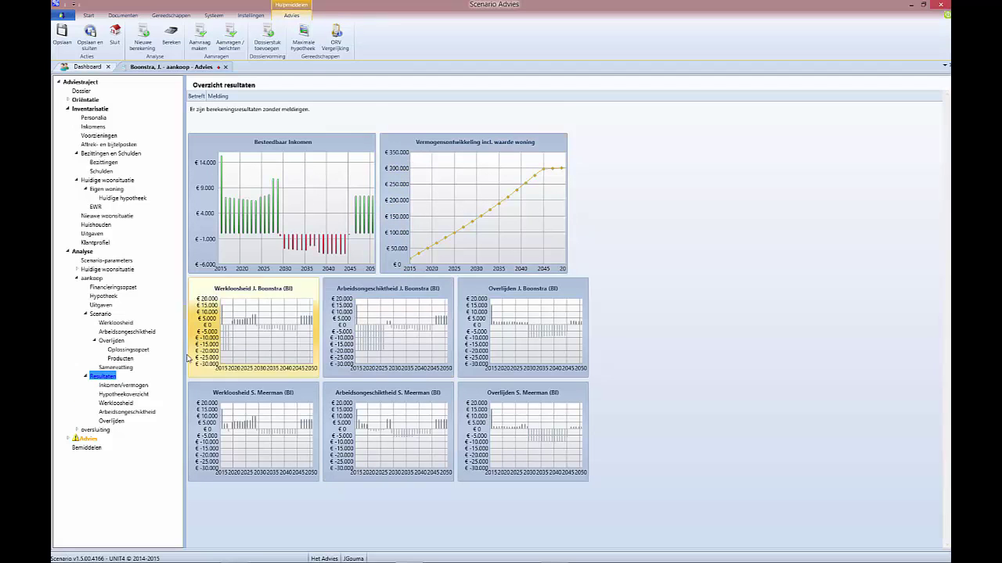
Step: Examine the Overlijden results of the aankoop calculation, viewing Inkomsten/uitgaven for the client and for the partner
left_click(112, 421)
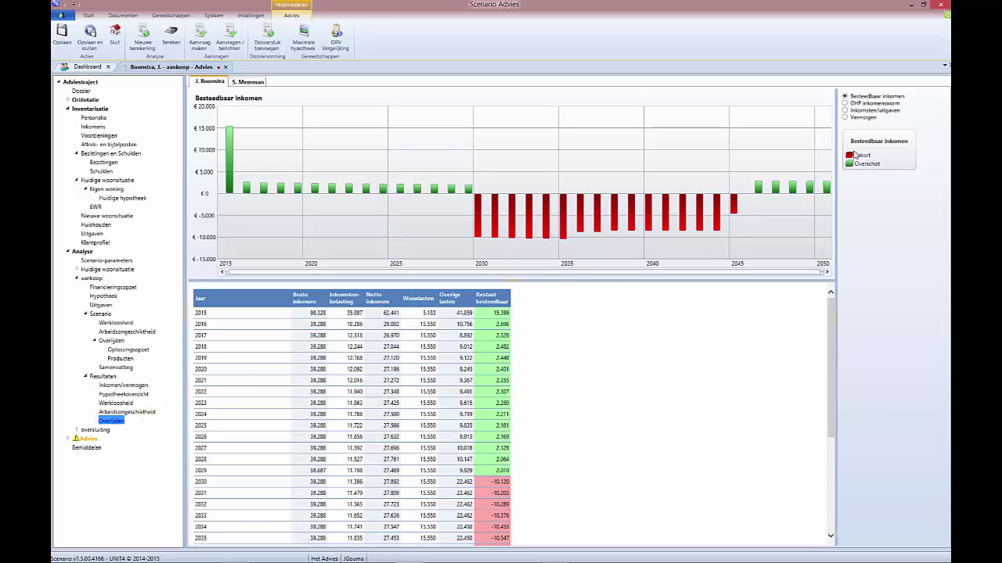
left_click(859, 113)
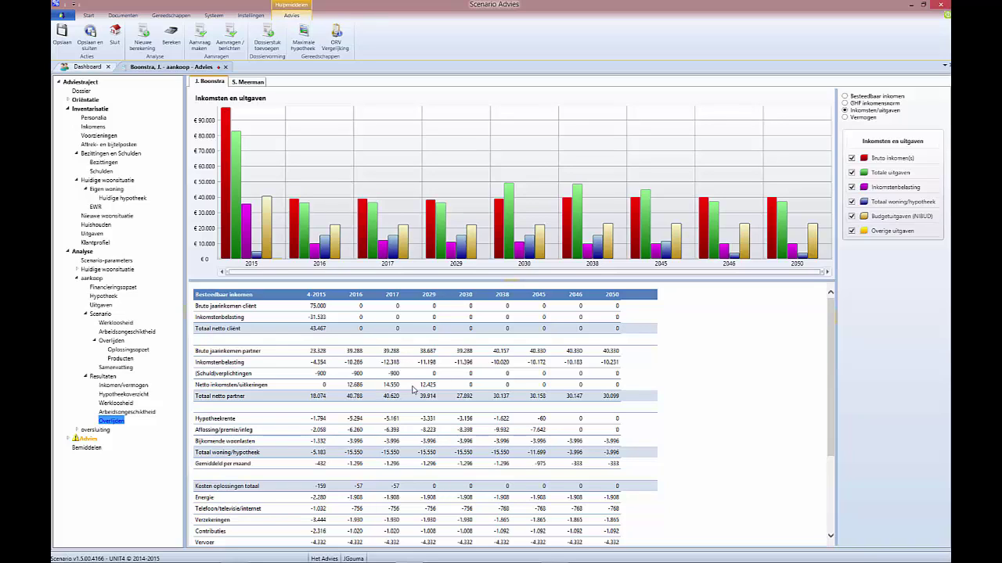
left_click(245, 83)
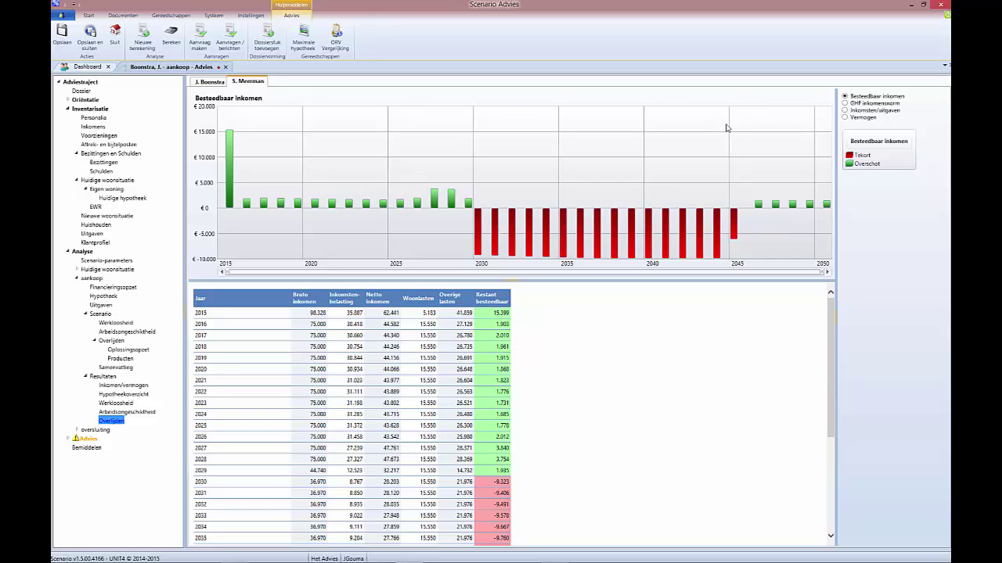
left_click(859, 112)
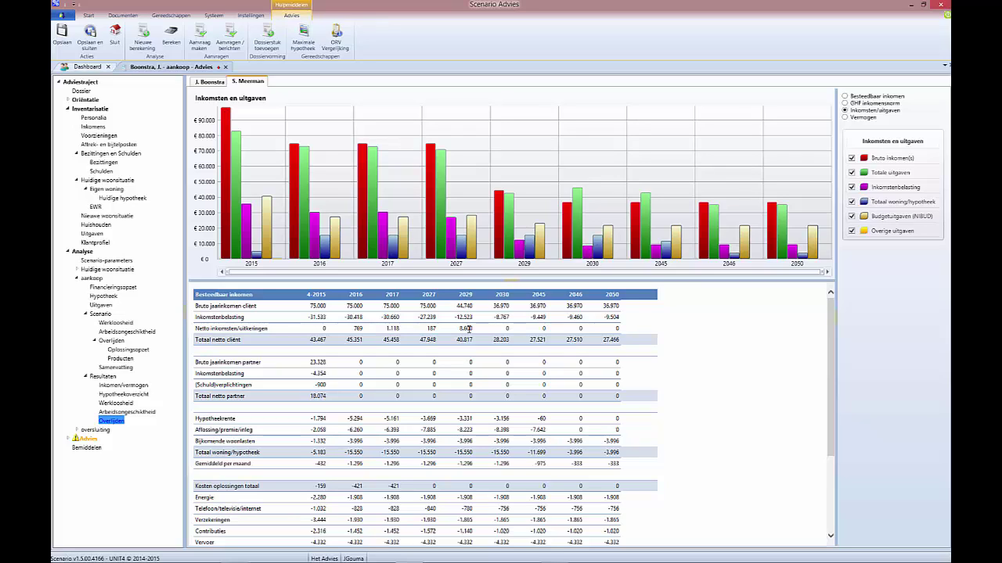
Step: Open the aankoop Motivatie als advies and preview the Motivering standard text for the question about the motivation's purpose
left_click(68, 439)
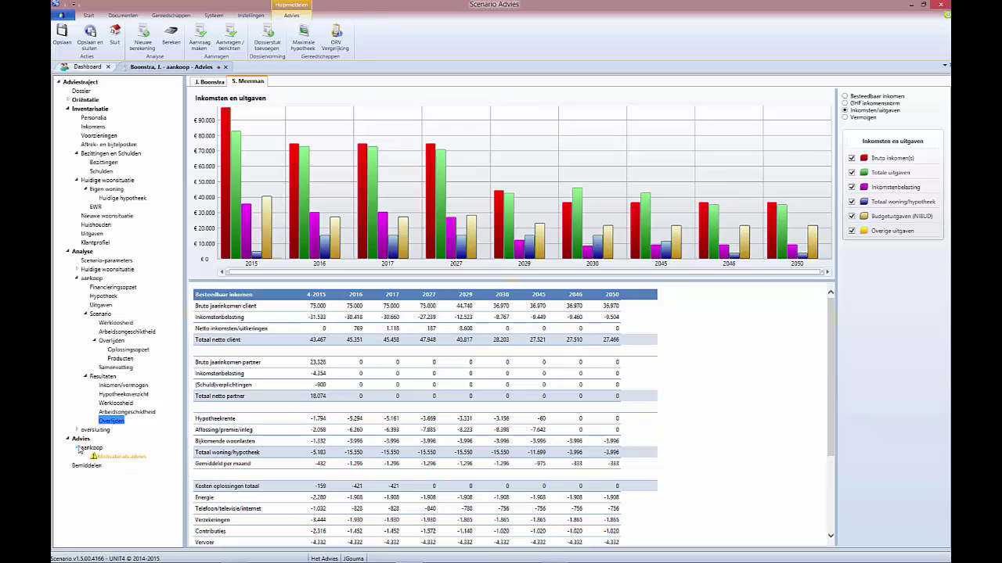
left_click(107, 458)
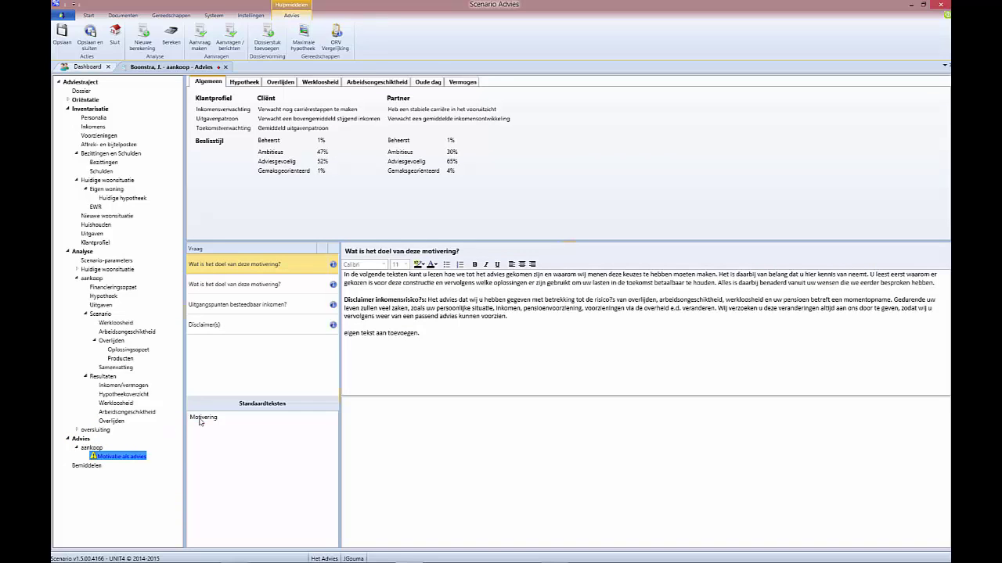
left_click(204, 420)
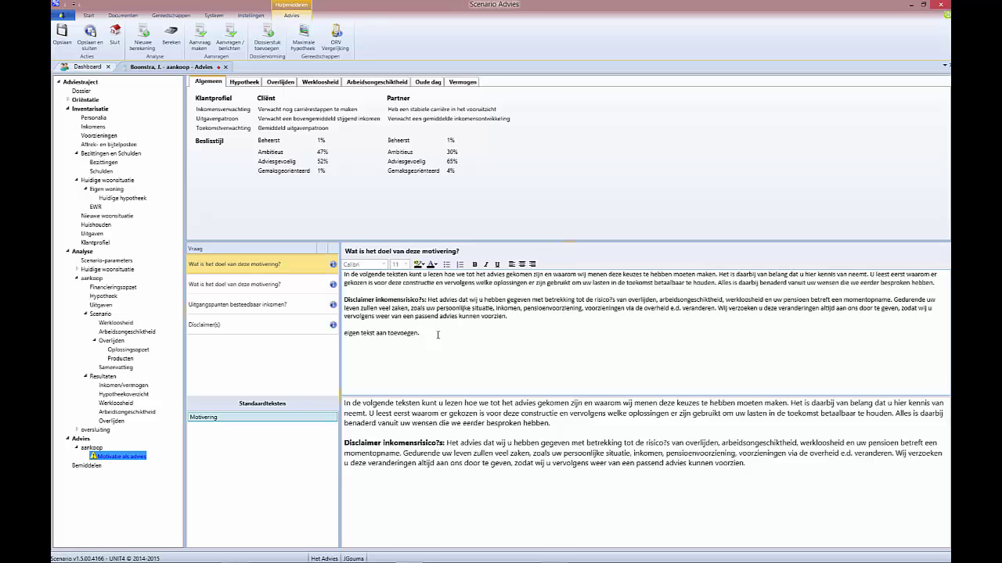
Step: Check which advice documents are available and view the Adviesmotivatie overview for the aankoop and oversluiting calculations
left_click(135, 16)
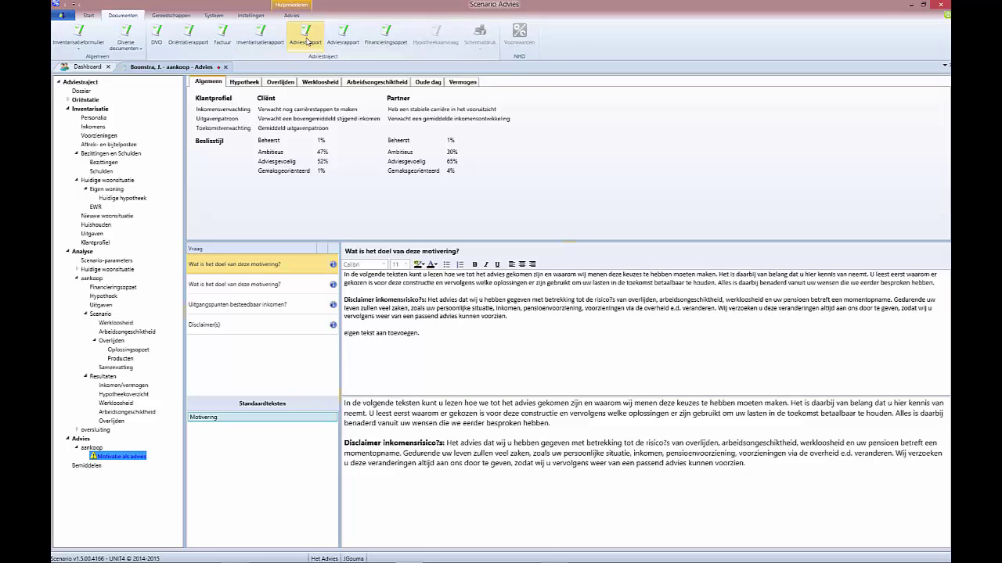
left_click(79, 439)
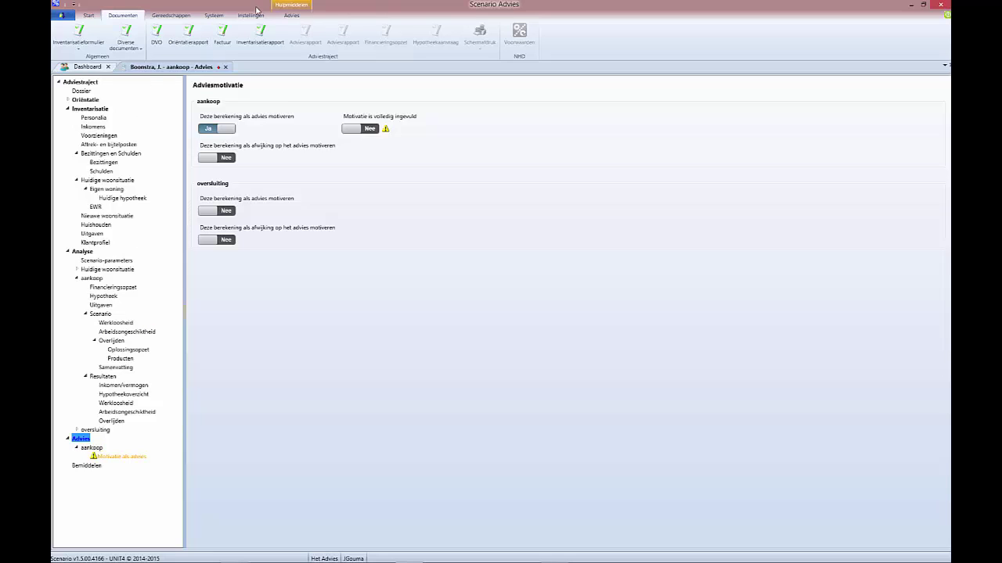
Step: Review the default scenario parameters and the general calculation settings, closing both to return to the advice file
left_click(256, 16)
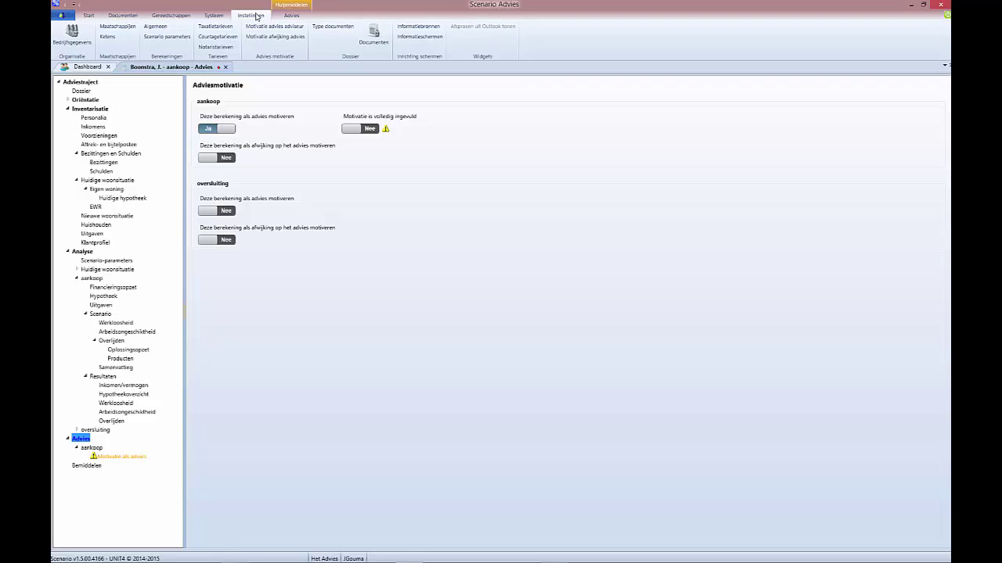
left_click(171, 37)
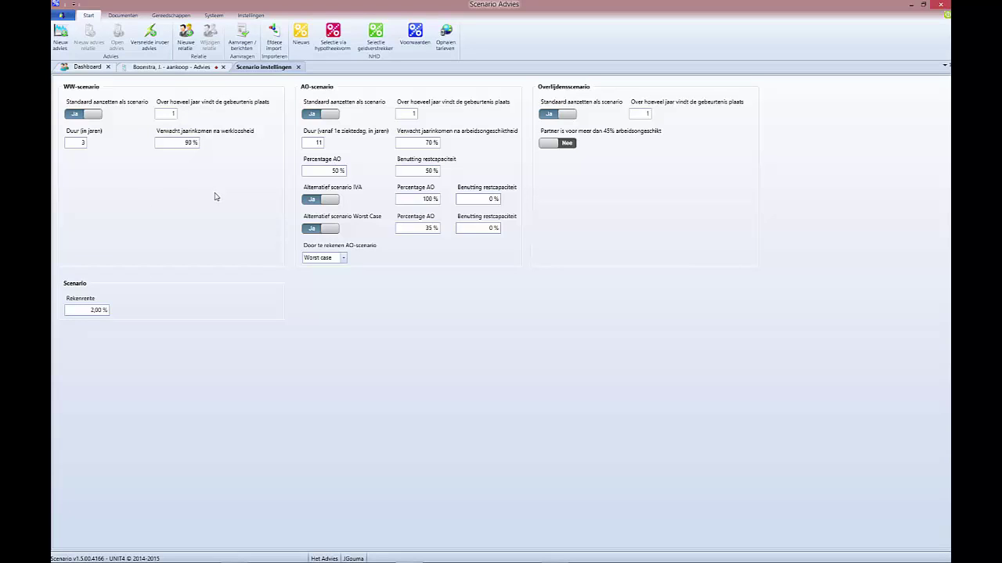
left_click(243, 15)
left_click(155, 26)
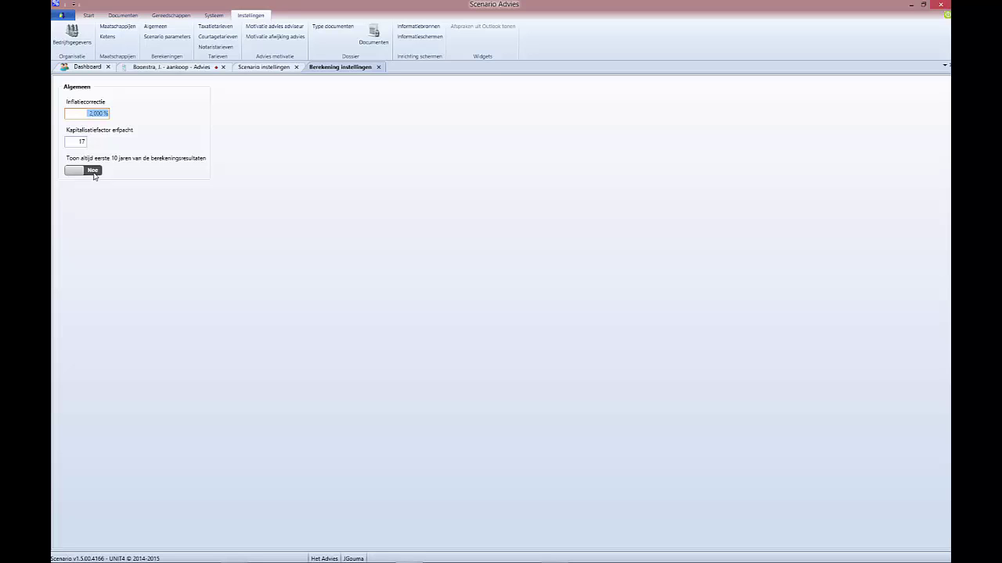
left_click(378, 67)
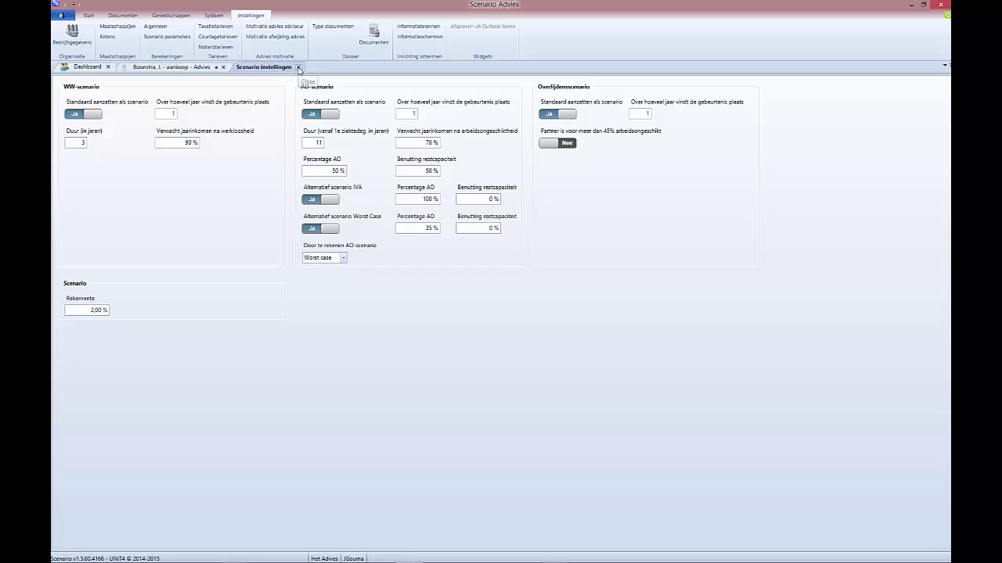
left_click(298, 68)
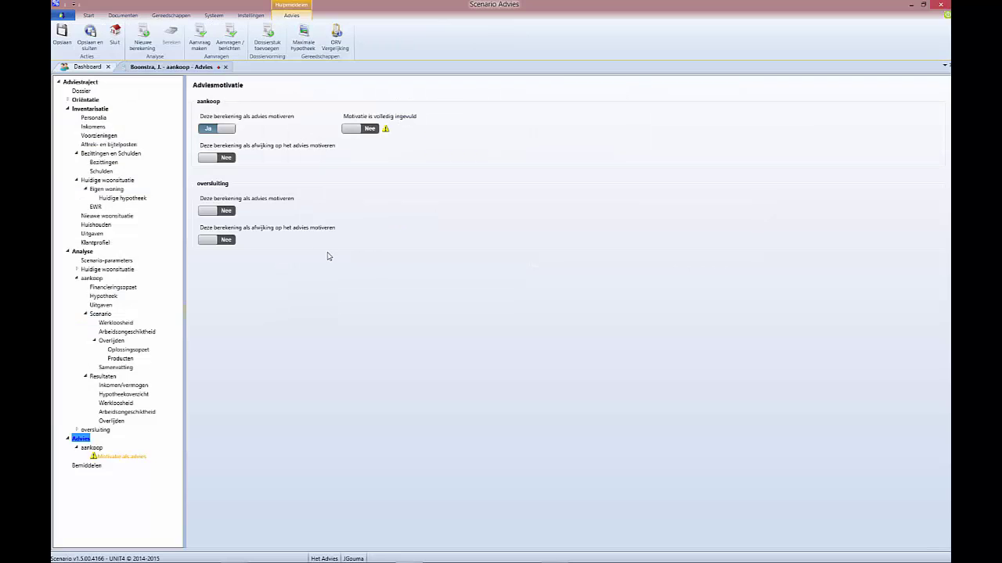
Step: Review the aankoop death scenario's Oplossingsopzet for the partner and the insurance products in Producten
left_click(142, 353)
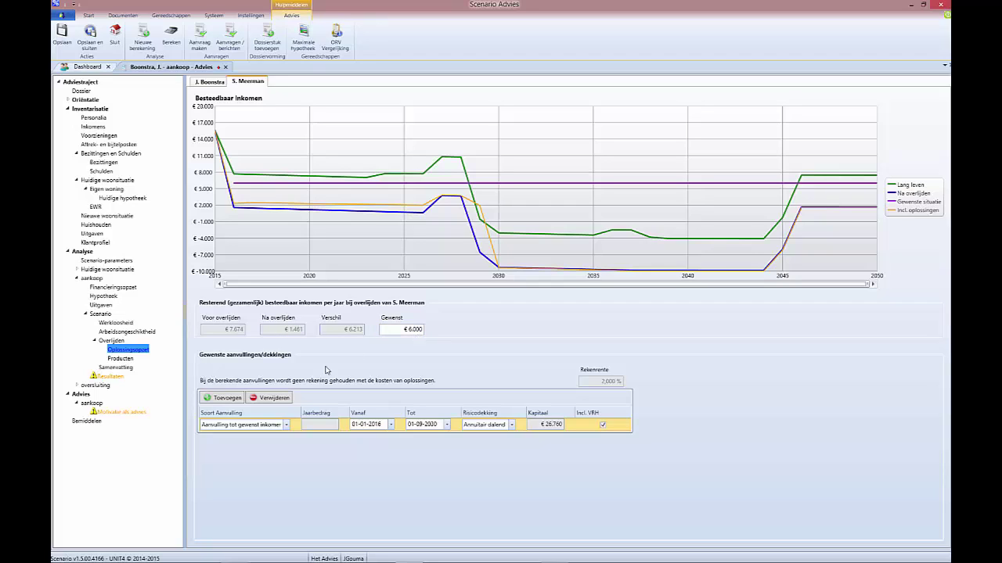
left_click(117, 359)
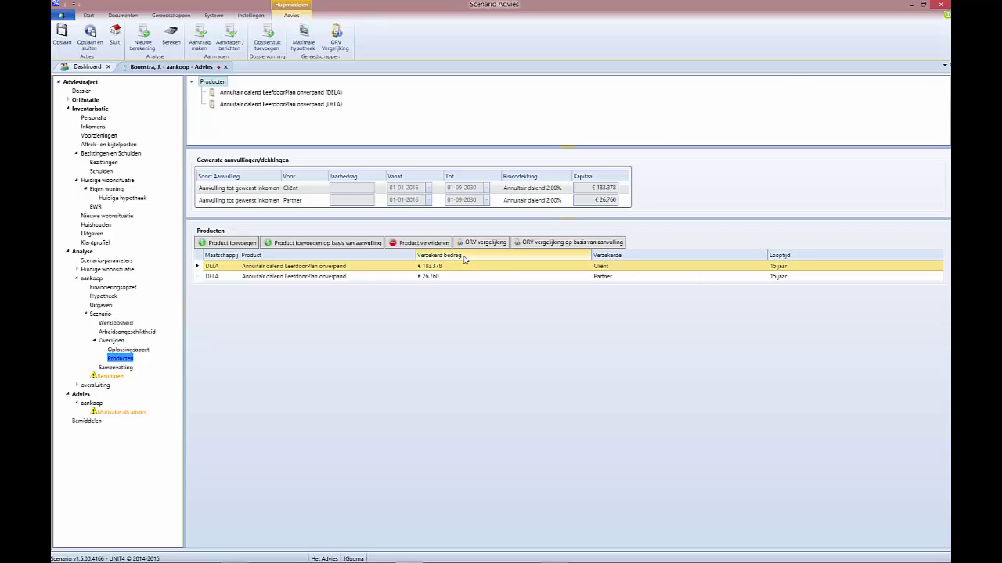
key("alt+Tab")
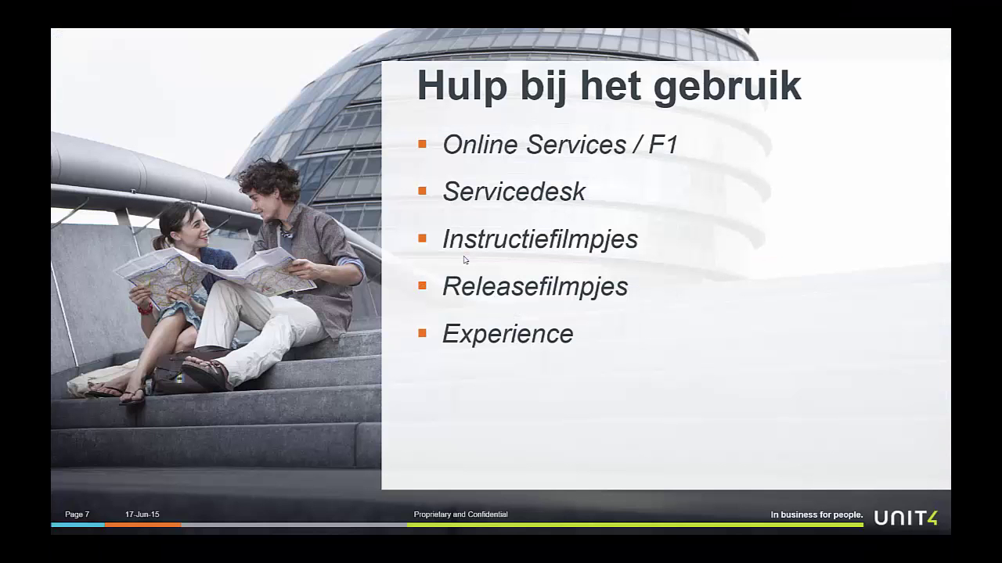
key("Right")
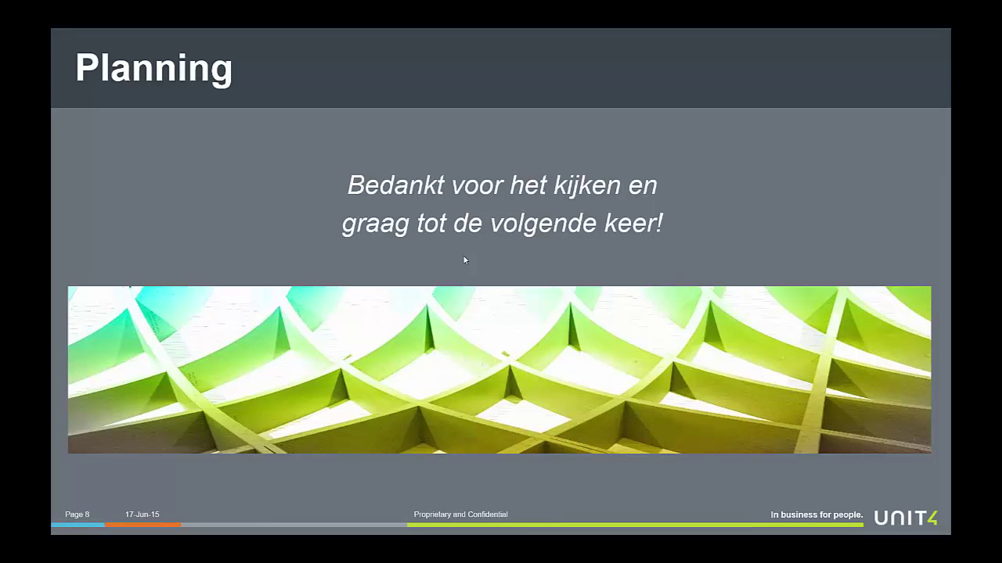